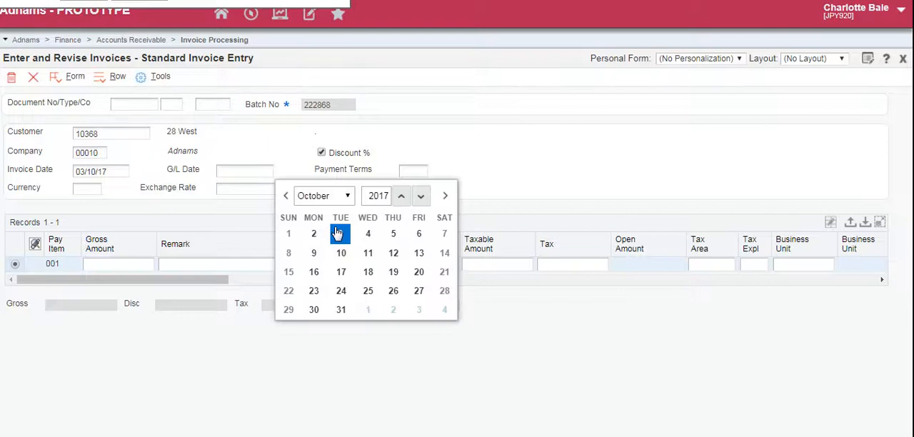
Set the invoice's G/L date to 03/10/17 and its currency to GBP
click(340, 233)
key(Tab)
text(GB)
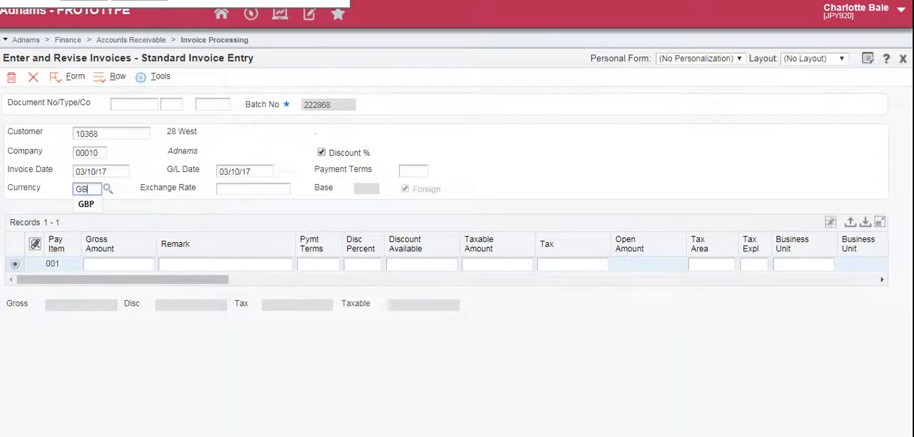
click(166, 210)
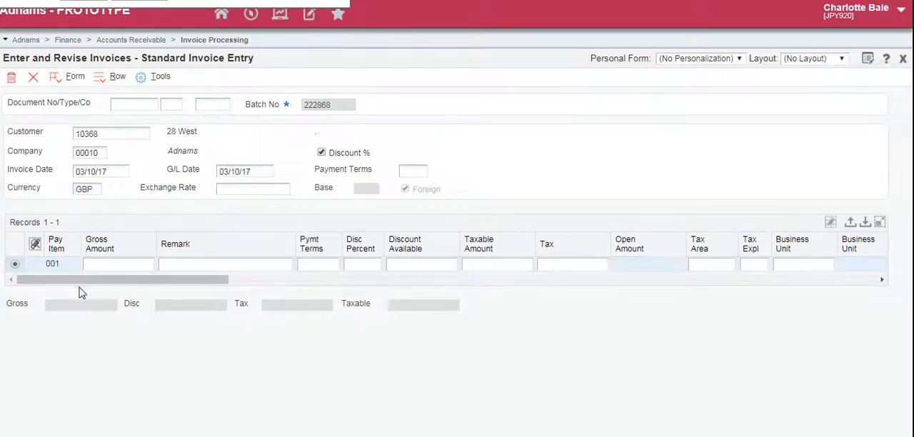
Fill in pay item 001 with a gross amount of 500.00 and the remark Beer
click(118, 269)
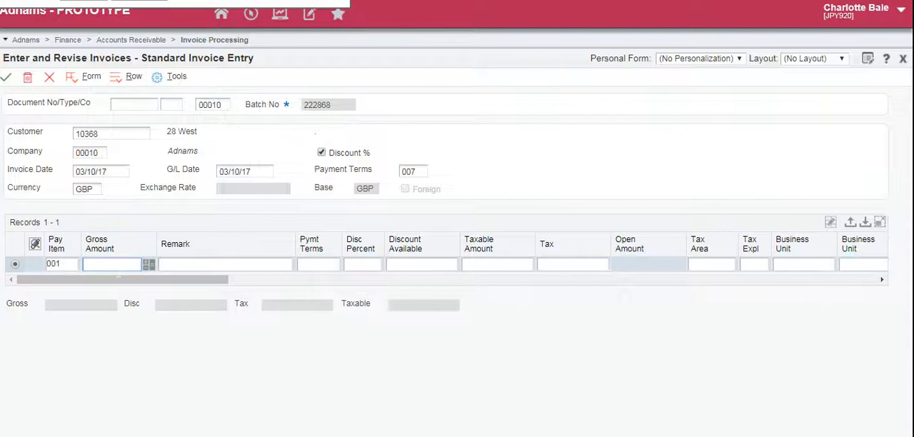
text(500.00)
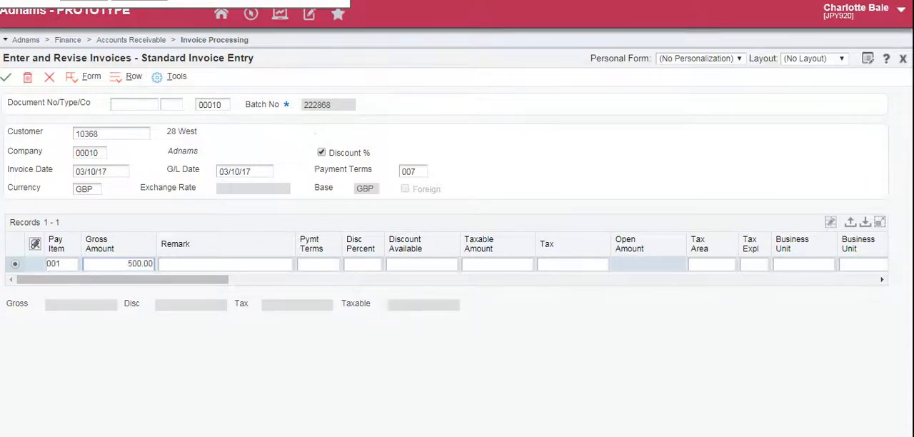
key(Tab)
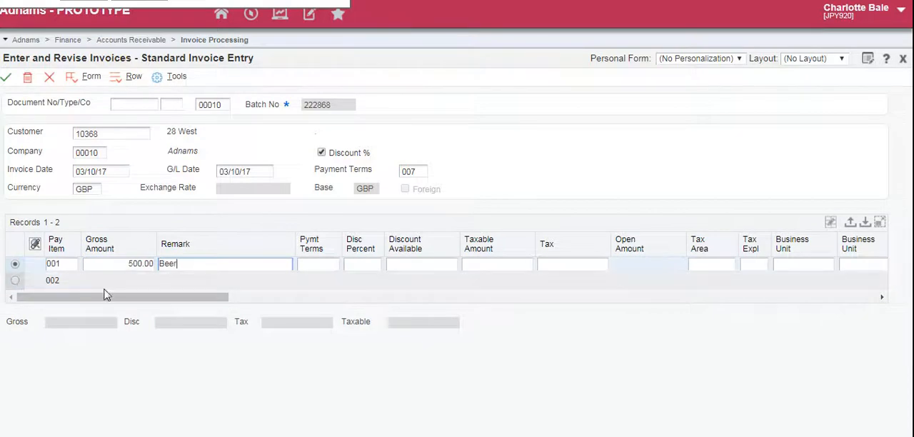
click(15, 282)
Fill in pay item 002 with a gross amount of 500.00 and the remark Wine, and submit the invoice for G/L distribution
key(Tab)
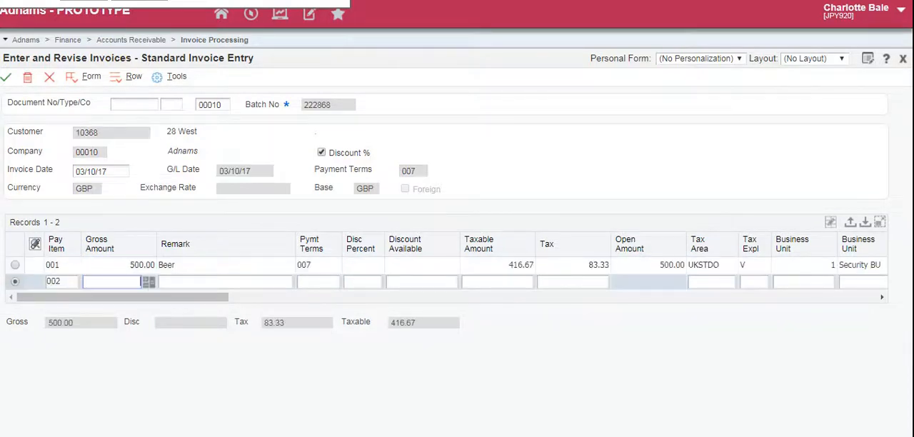
text(500)
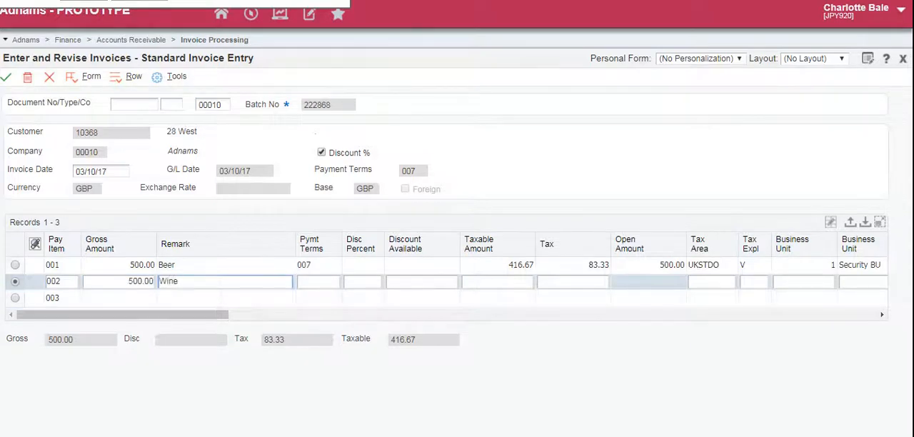
text(Wine)
click(16, 299)
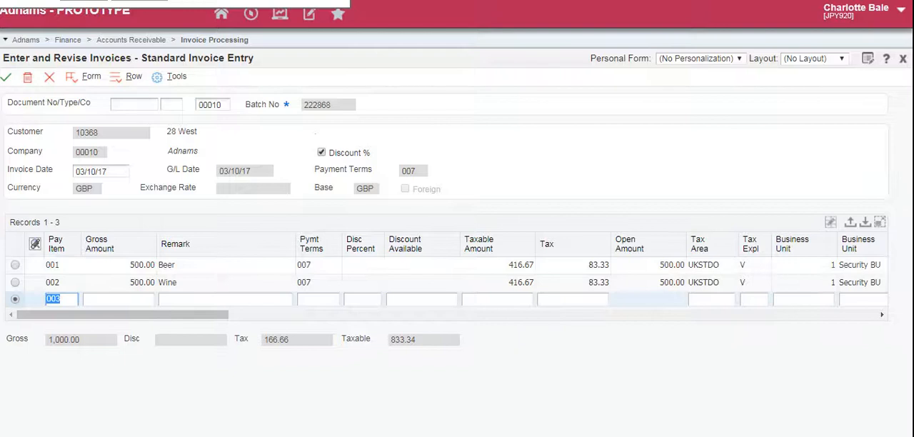
click(8, 81)
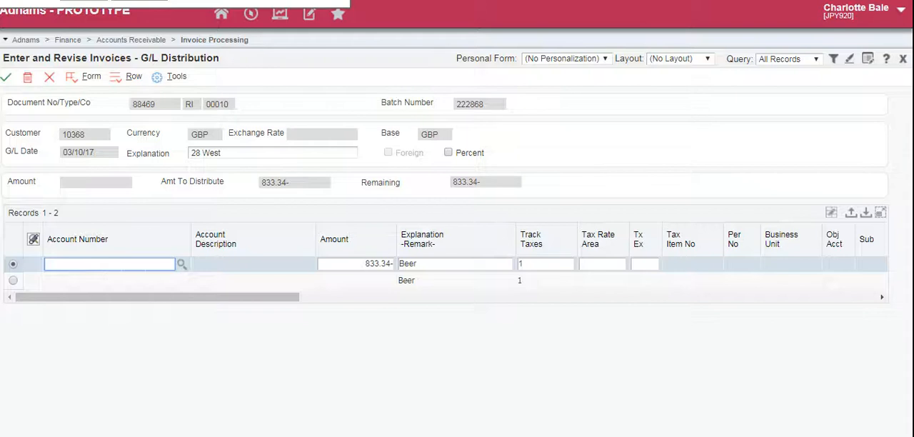
Start an account search for the first distribution line and choose TD London as the business unit
click(184, 264)
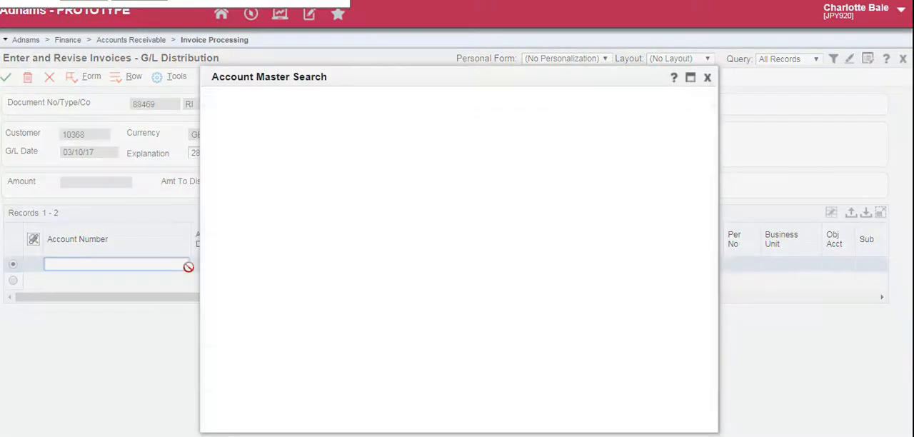
click(303, 164)
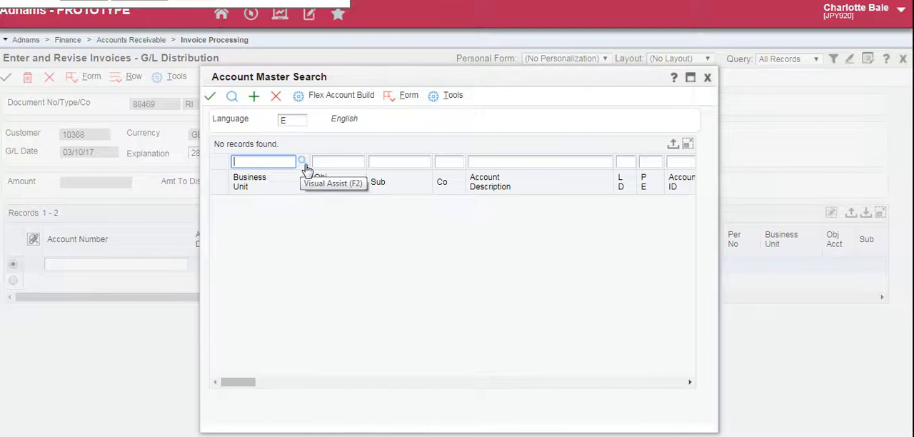
click(304, 166)
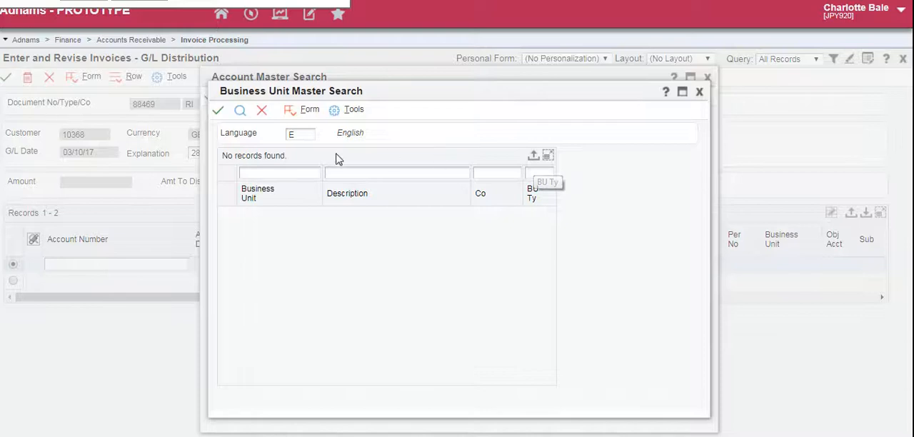
click(241, 114)
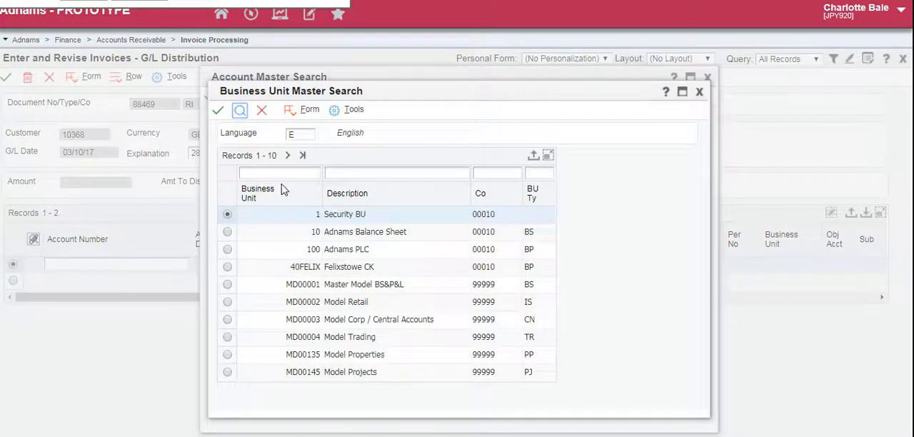
click(288, 156)
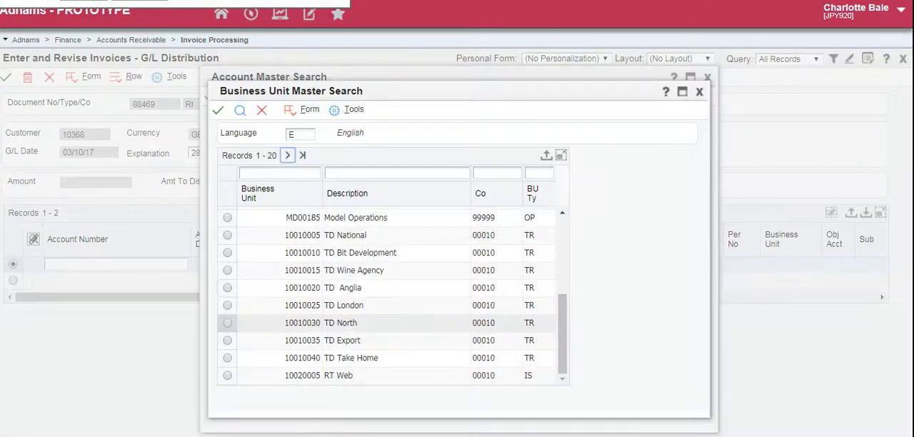
click(229, 307)
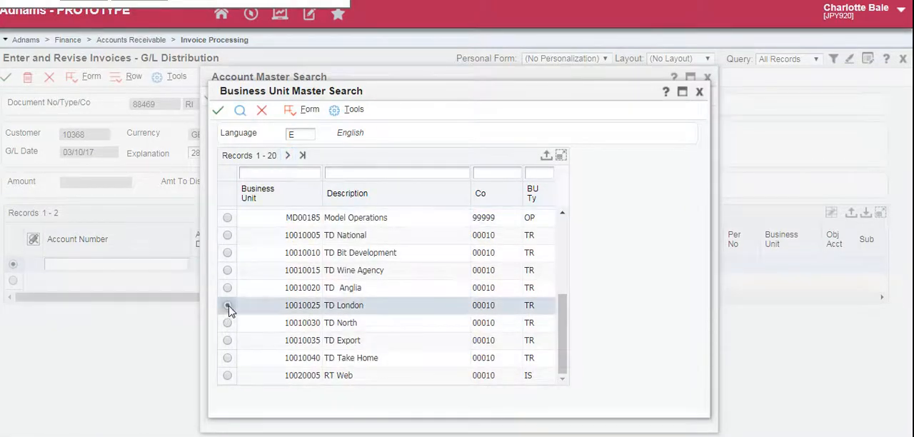
click(219, 115)
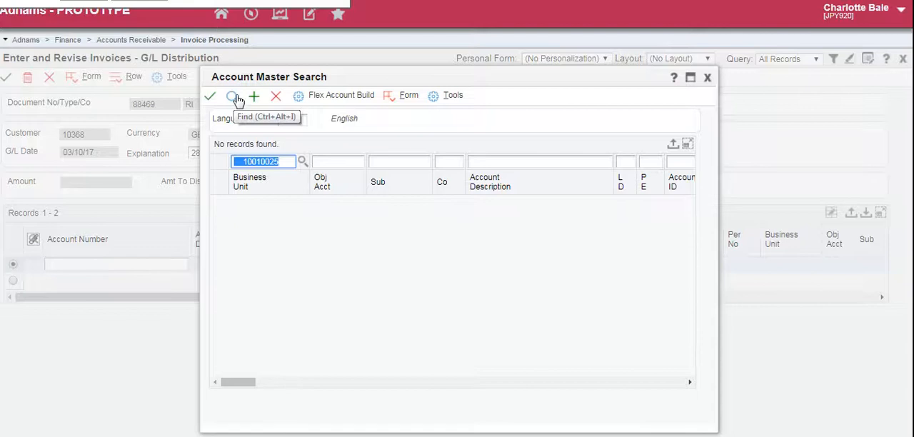
Find the TD London accounts and assign the Adnams Beer account to the first distribution line
click(233, 97)
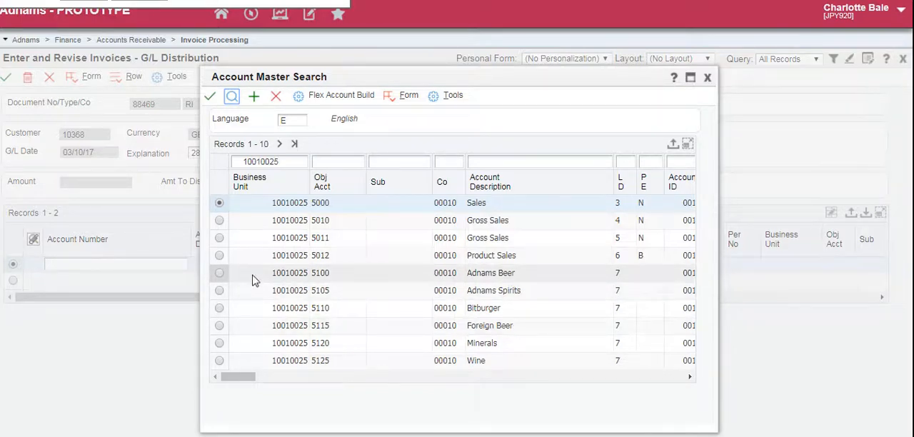
click(220, 272)
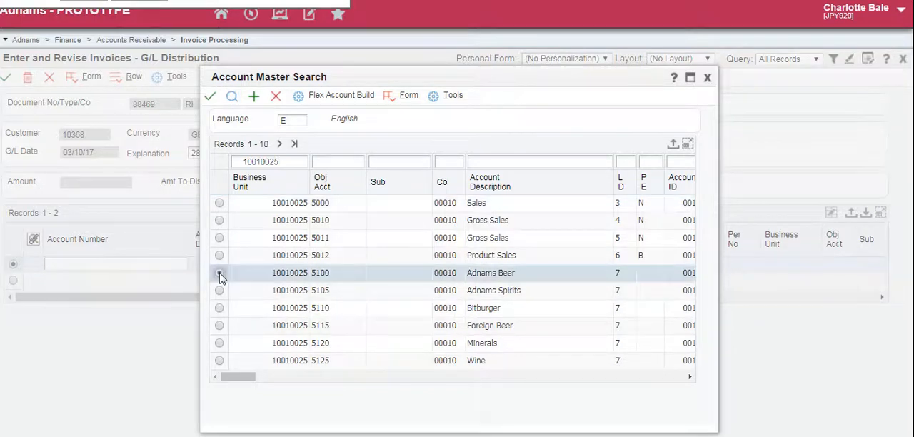
click(214, 100)
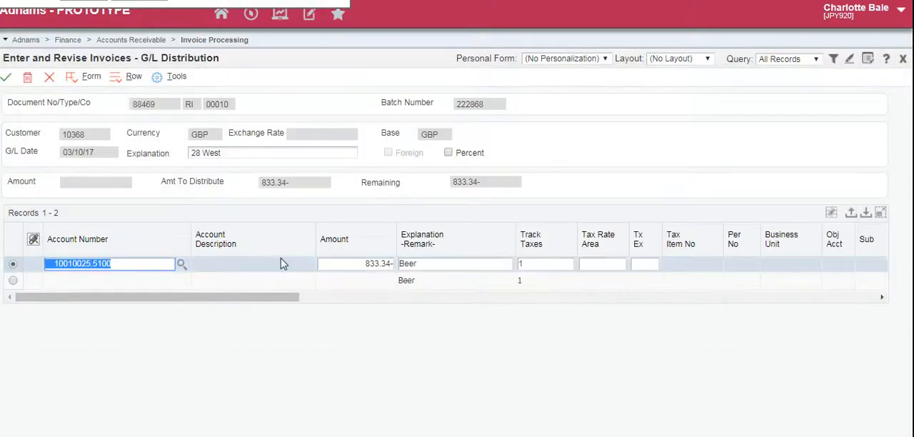
Set the first distribution line's amount to -416.67 and commit the line
key(Tab)
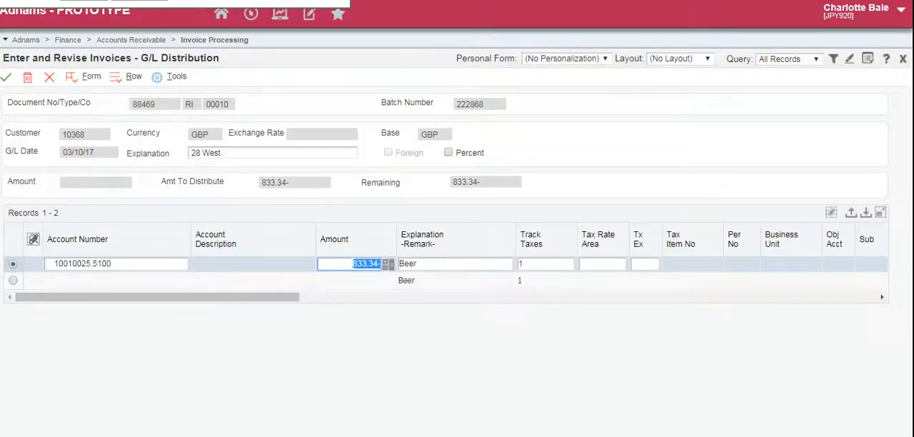
key(BackSpace)
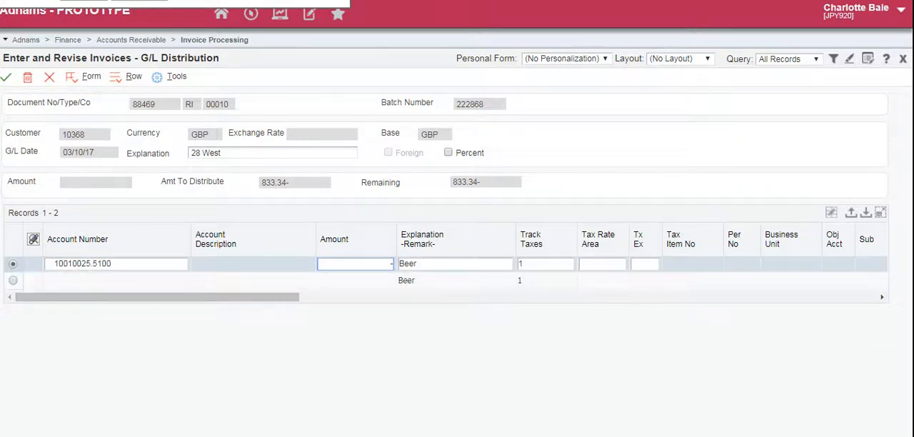
text(-416.67)
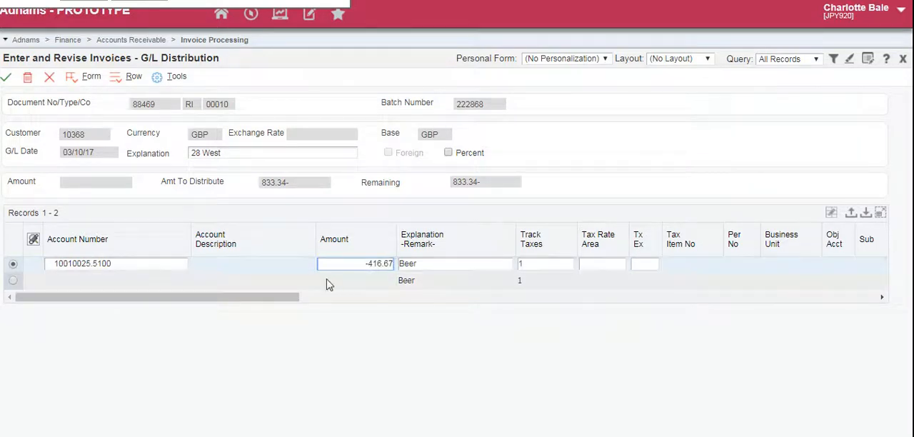
click(16, 284)
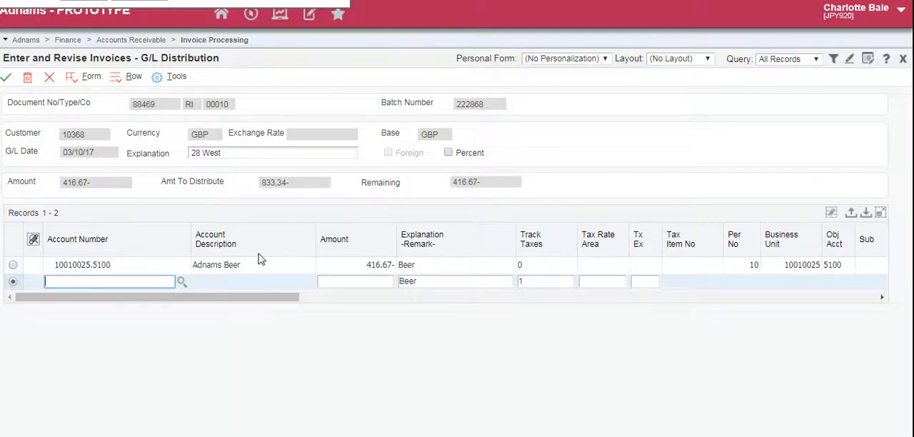
Start an account search for the second distribution line, filter business units by type OP, and choose OP Wine Supply Chain
click(182, 283)
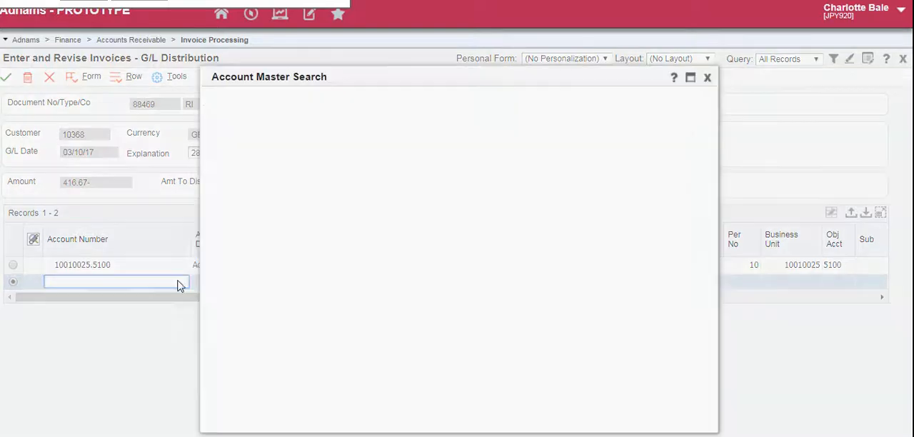
key(Tab)
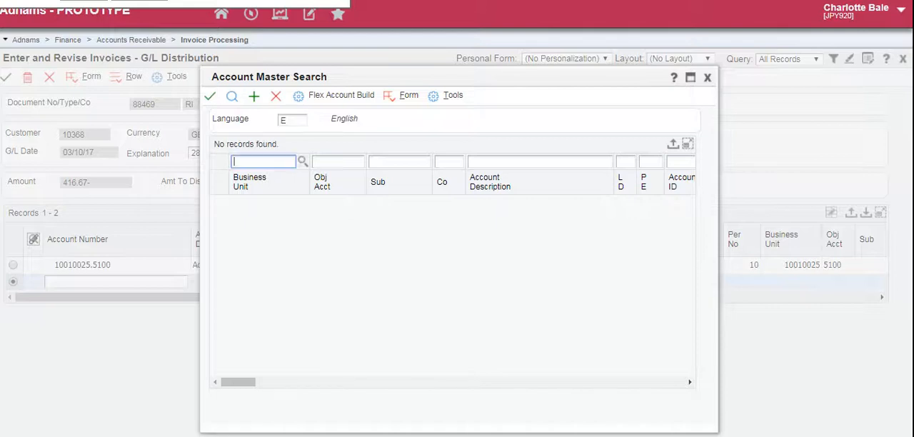
click(303, 161)
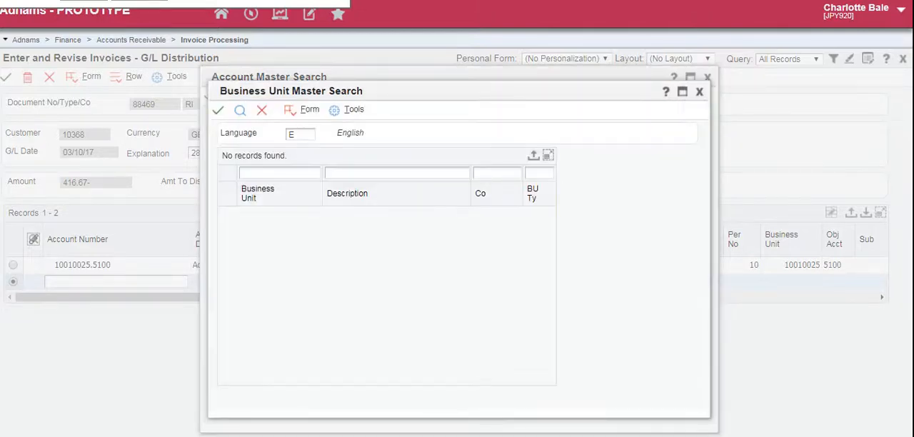
click(539, 173)
click(240, 111)
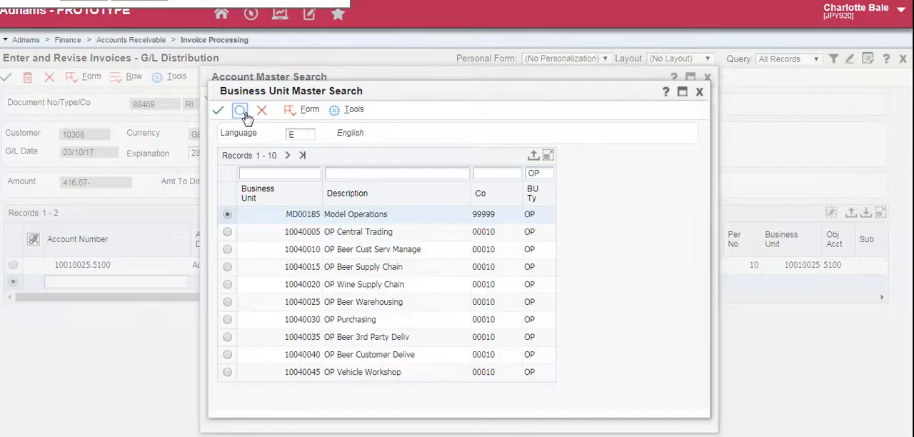
click(227, 284)
click(221, 109)
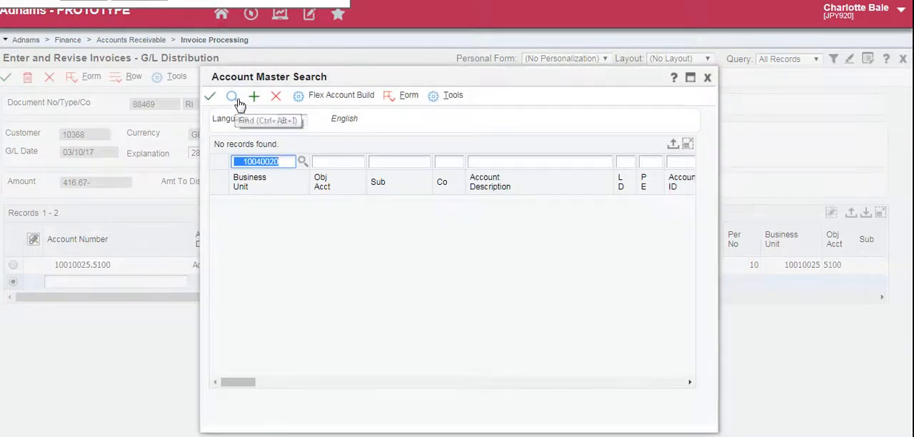
Find the OP Wine Supply Chain accounts and assign the Wine account to the second distribution line
click(233, 97)
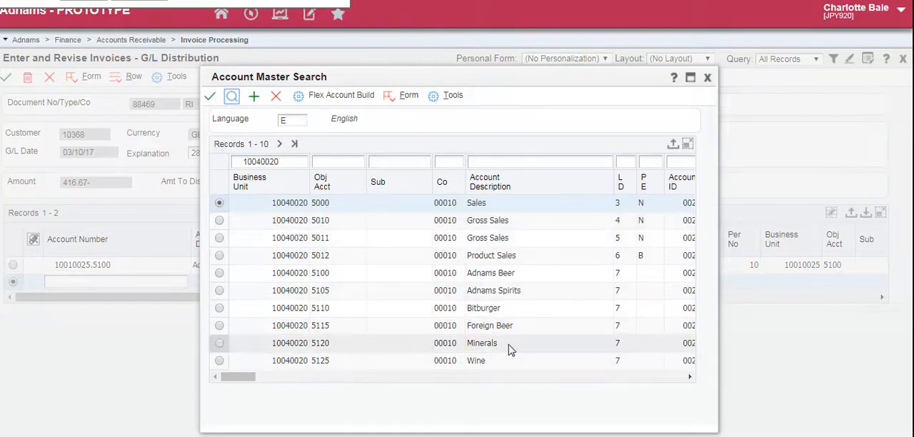
click(280, 145)
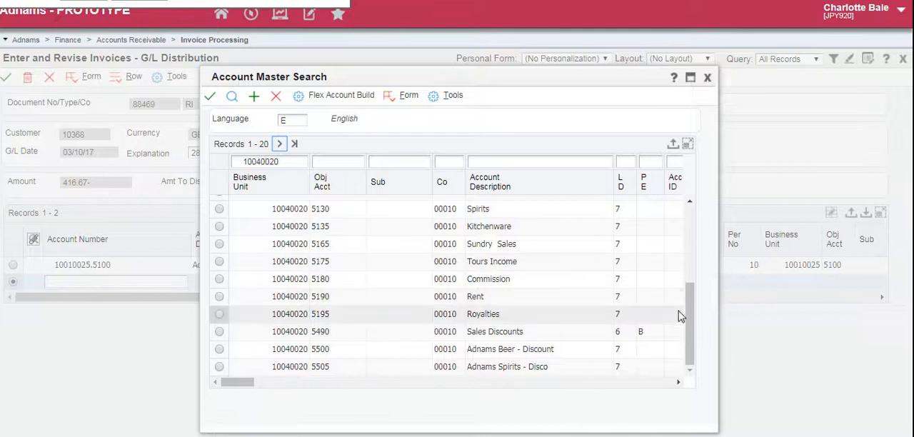
drag(689, 318, 687, 290)
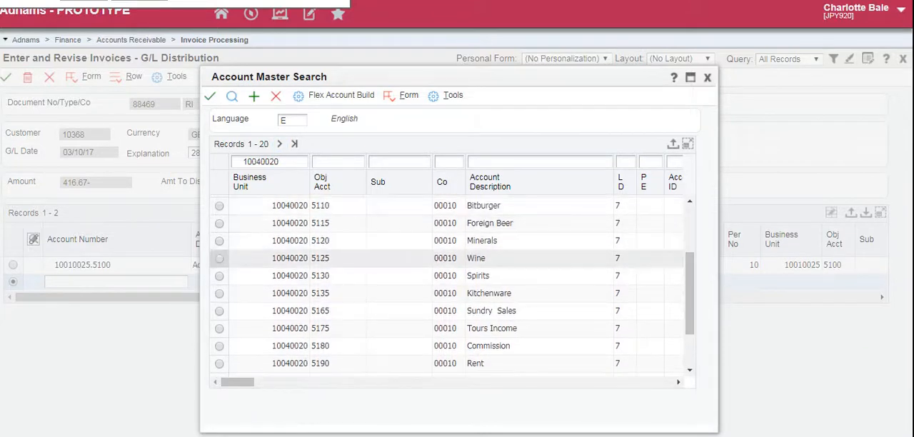
click(220, 260)
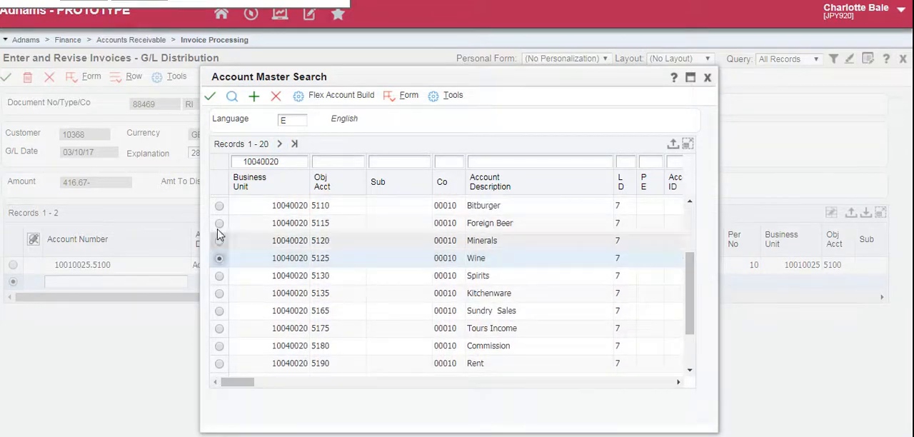
click(209, 96)
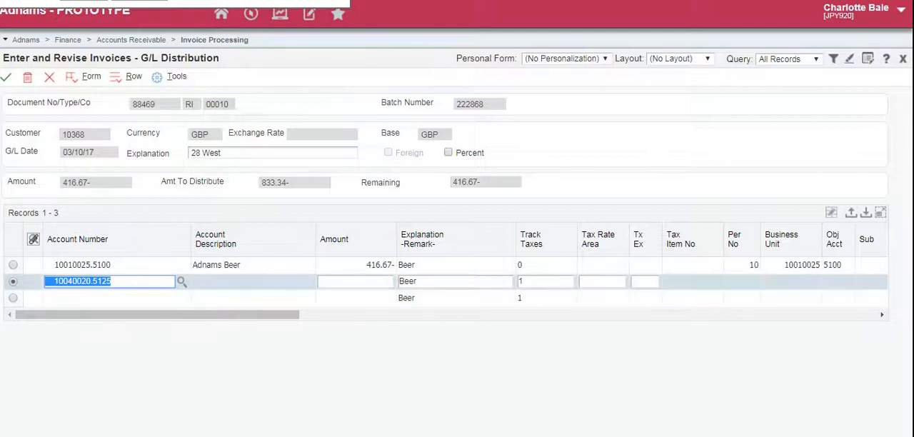
Set the second distribution line's amount to 416.67 and commit the line
click(379, 281)
text(416.67)
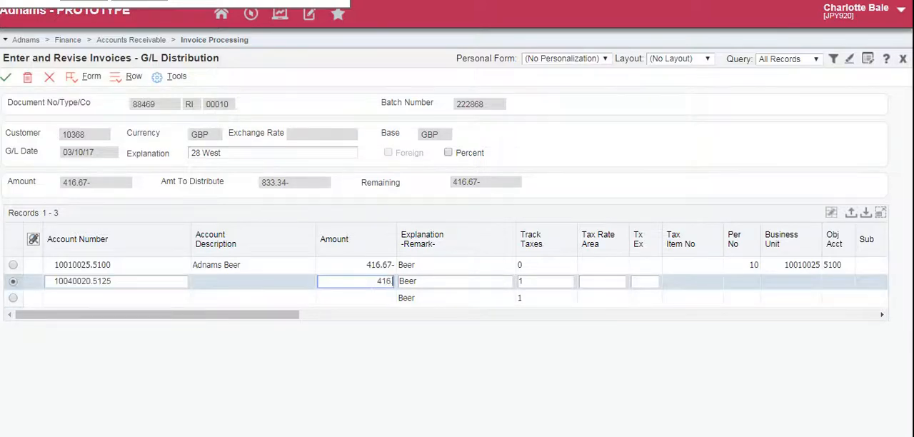
click(15, 297)
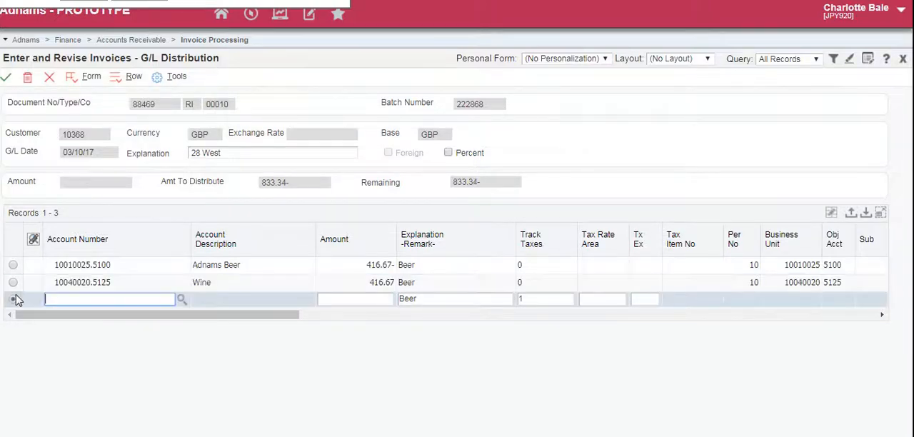
Correct the Wine distribution line's amount to -416.67 and save the G/L distribution
click(355, 282)
click(355, 281)
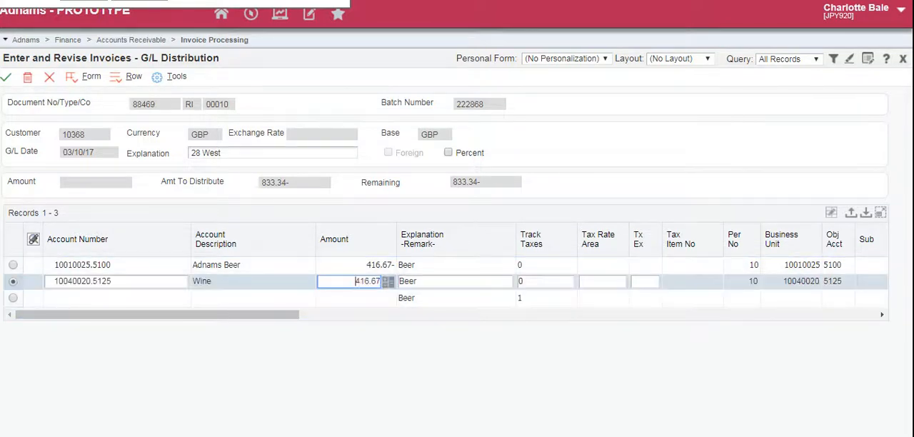
text(-)
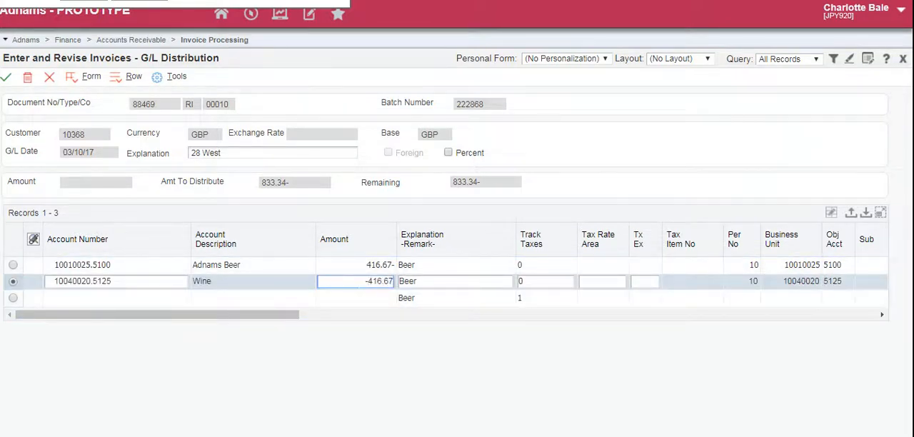
click(357, 299)
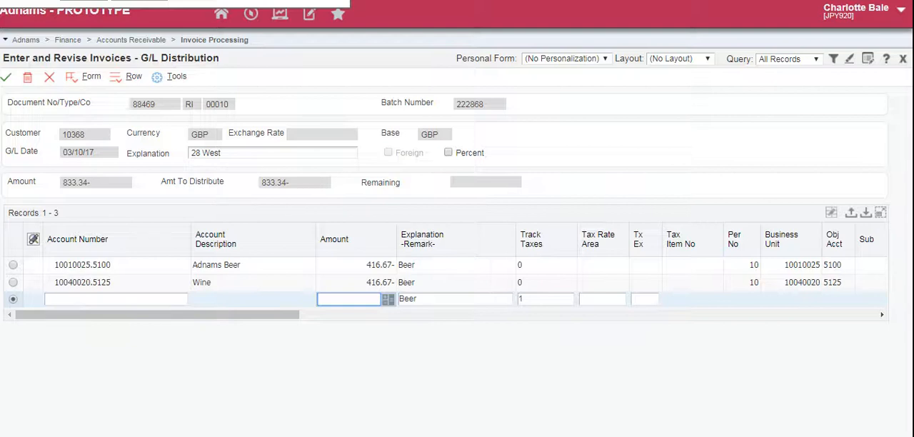
click(8, 81)
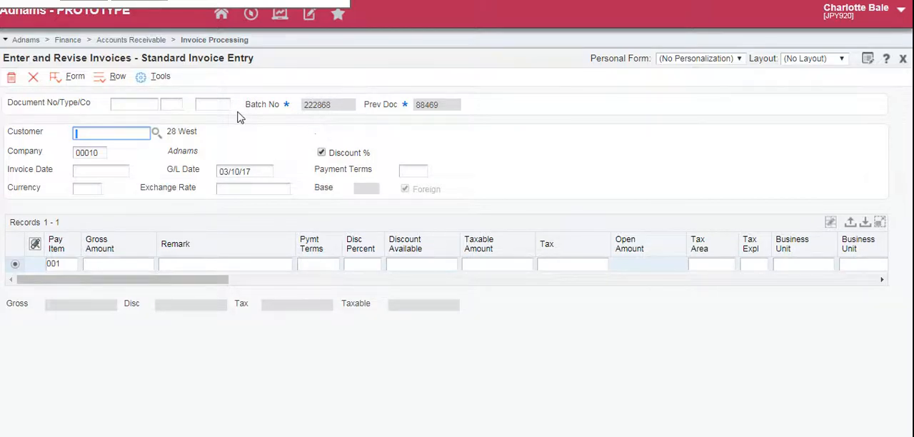
Close the invoice entry and customer ledger forms and open Review and Post Invoice Batches from the Accounts Receivable invoice processing tasks
click(34, 80)
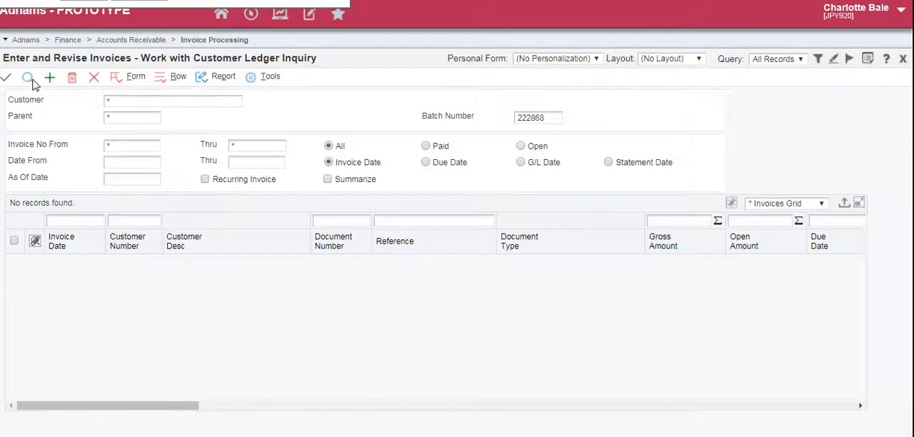
click(96, 80)
click(250, 15)
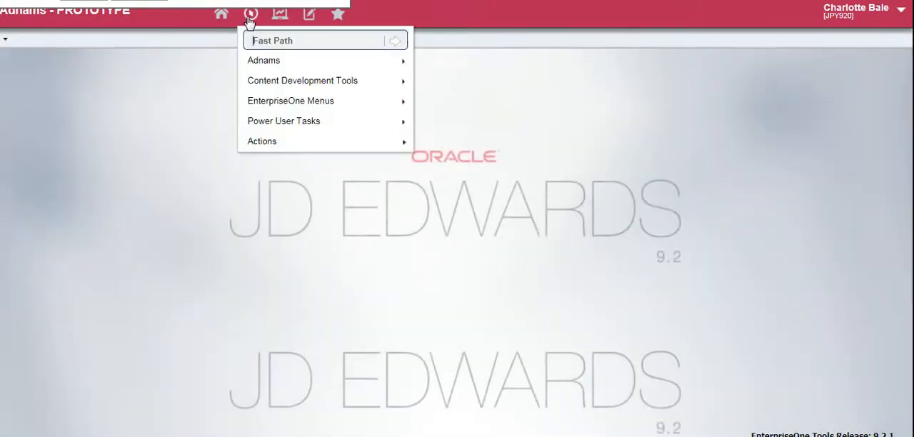
mouse_move(262, 65)
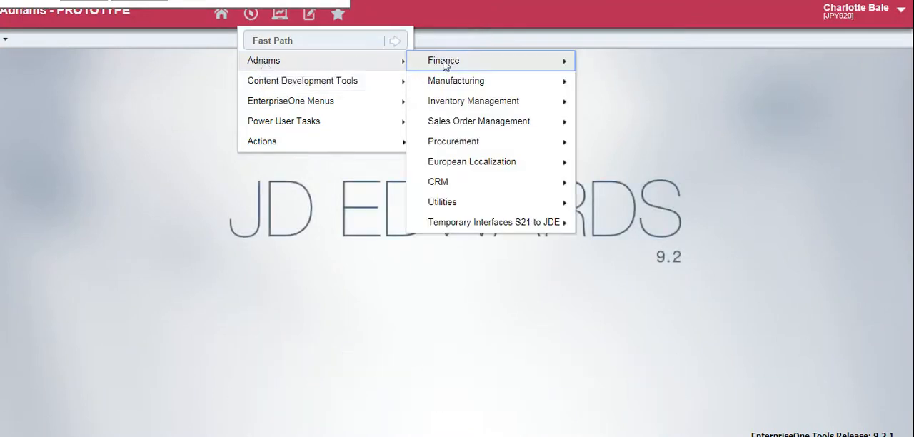
mouse_move(444, 63)
mouse_move(639, 101)
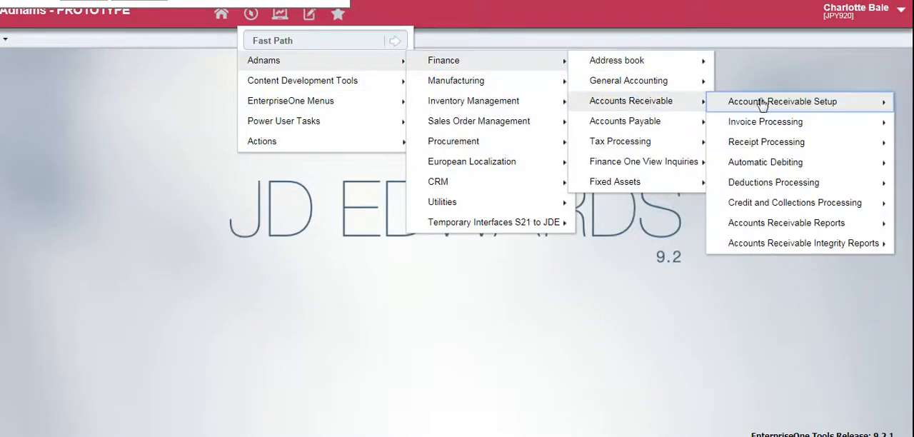
mouse_move(736, 126)
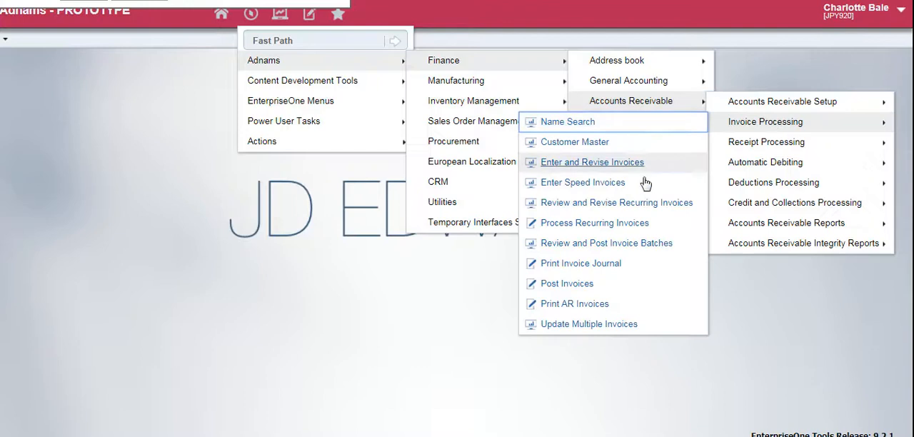
click(634, 246)
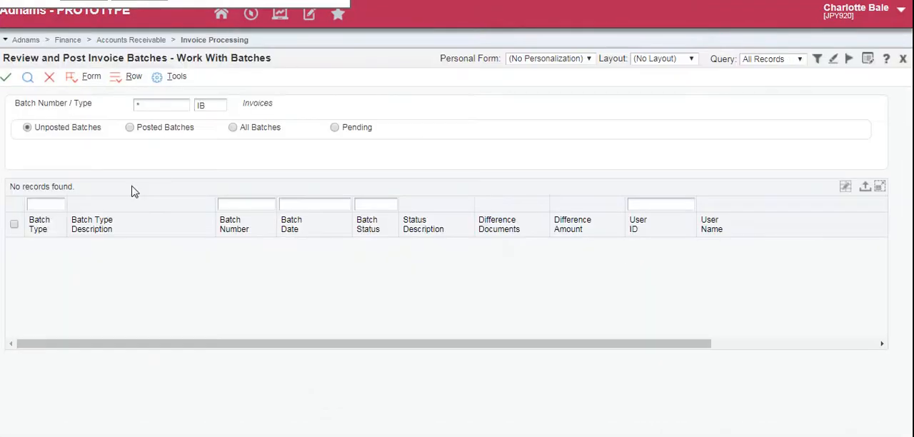
Find the unposted invoice batches filtered by the current user's own user ID
click(632, 204)
text(CBALE)
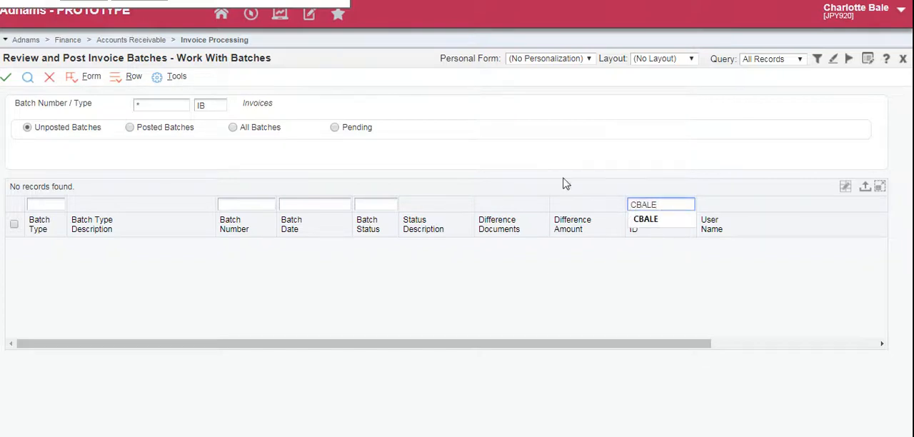
click(428, 159)
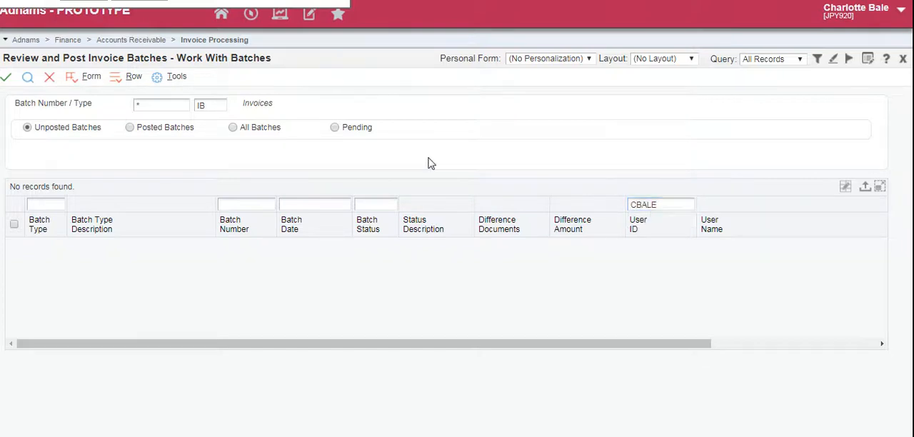
click(27, 80)
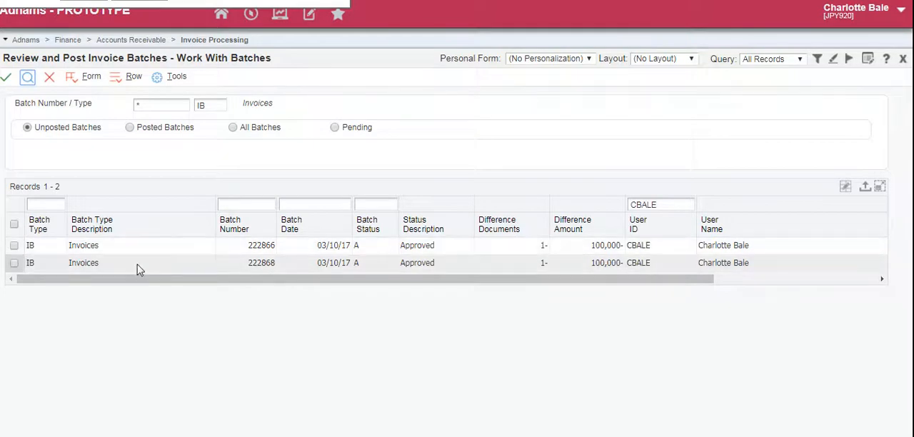
Post invoice batch 222868 using Post by Batch, accepting the default printer selection with 1 copy
click(14, 263)
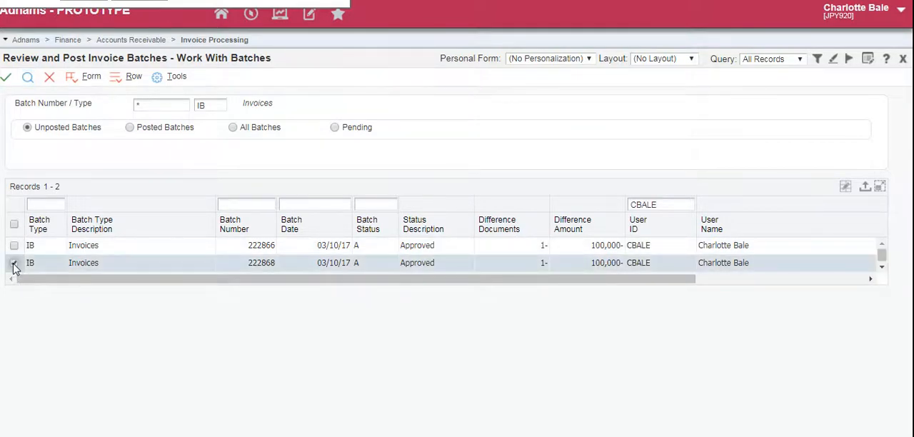
right_click(16, 266)
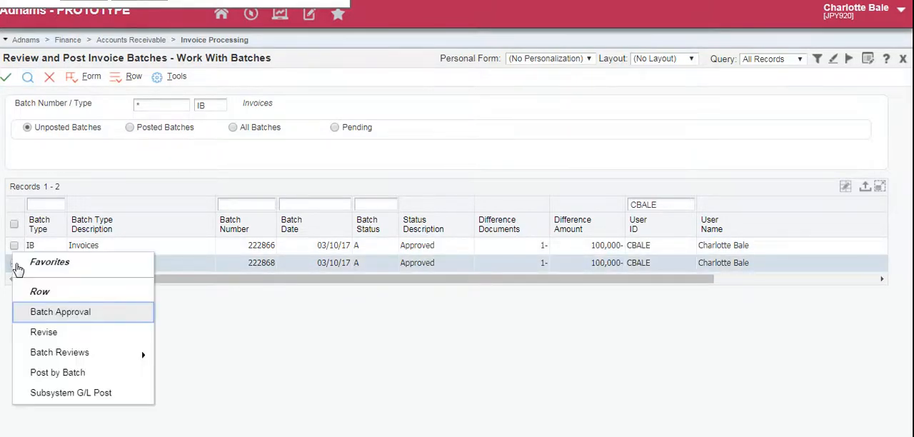
click(68, 373)
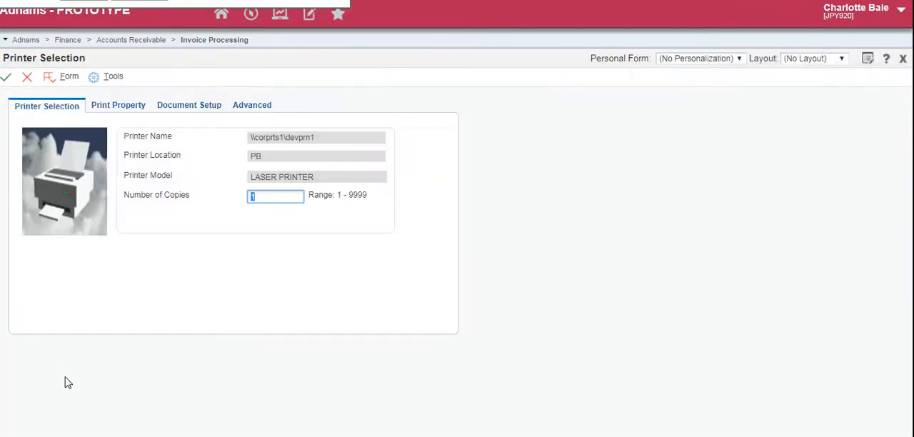
click(9, 78)
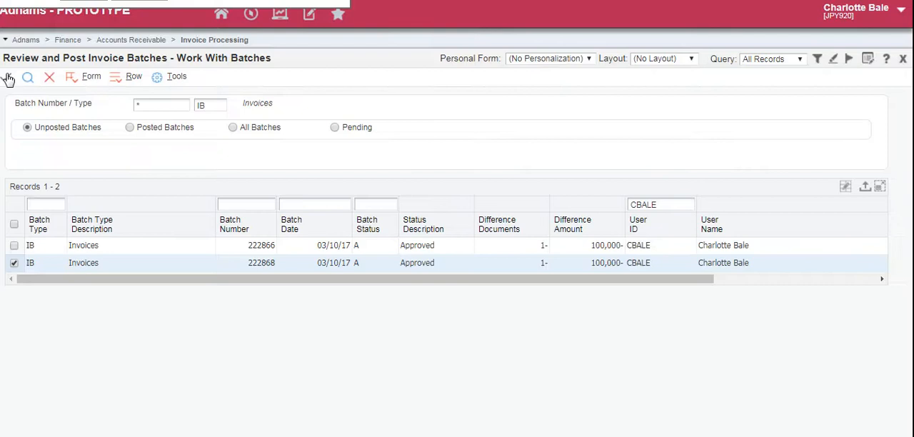
Refresh the unposted batches list to check whether the batch has been posted, and close the batch review form
click(27, 82)
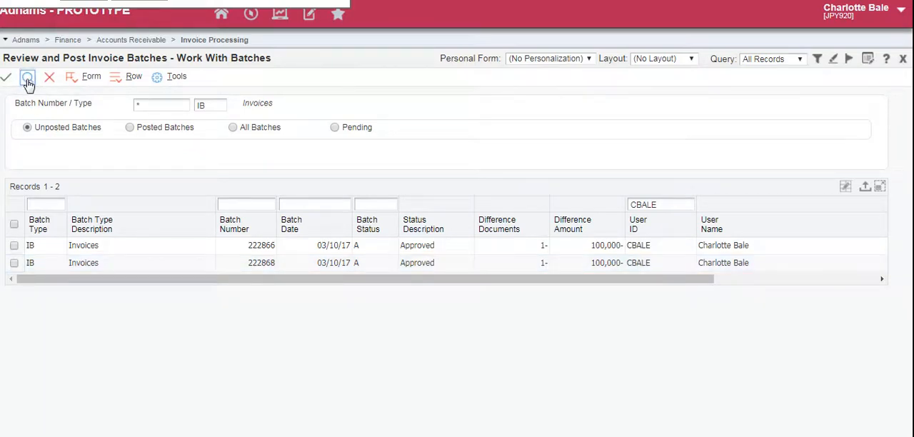
click(28, 81)
click(28, 81)
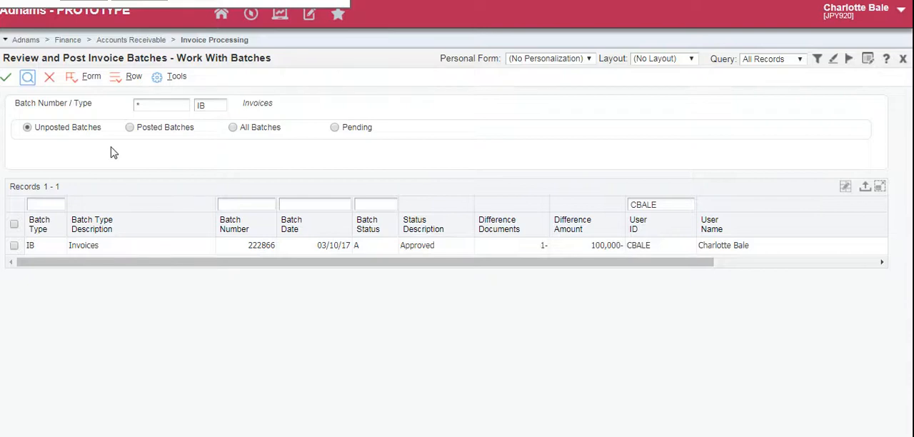
click(50, 84)
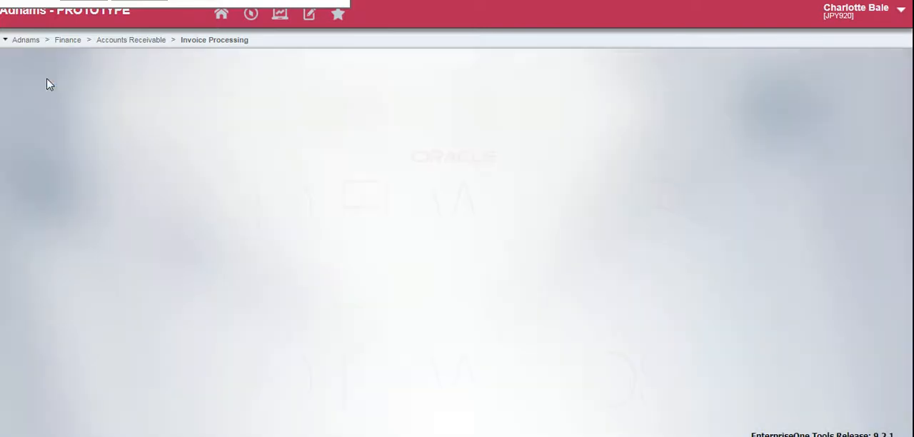
View the submitted job status and print 1 copy of the most recent General Ledger Post report for Invoice Post
click(312, 17)
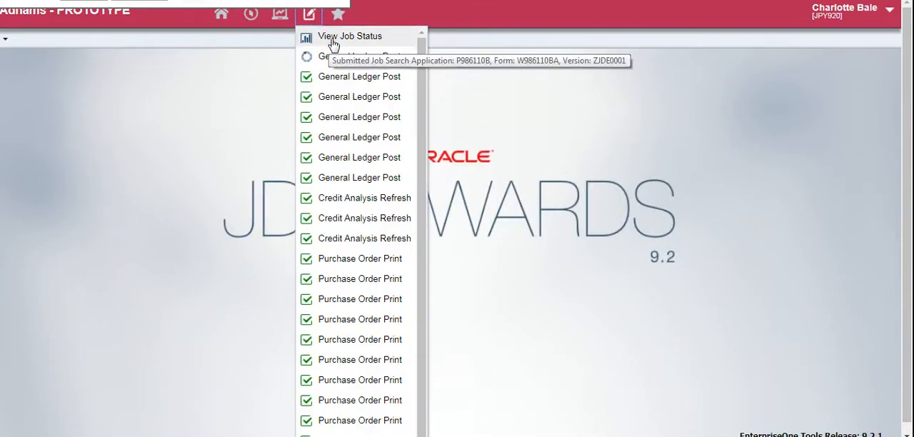
click(333, 44)
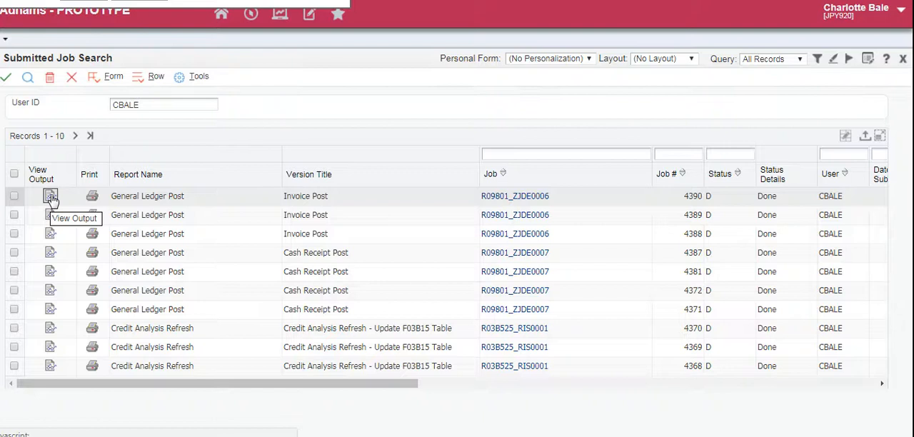
click(95, 199)
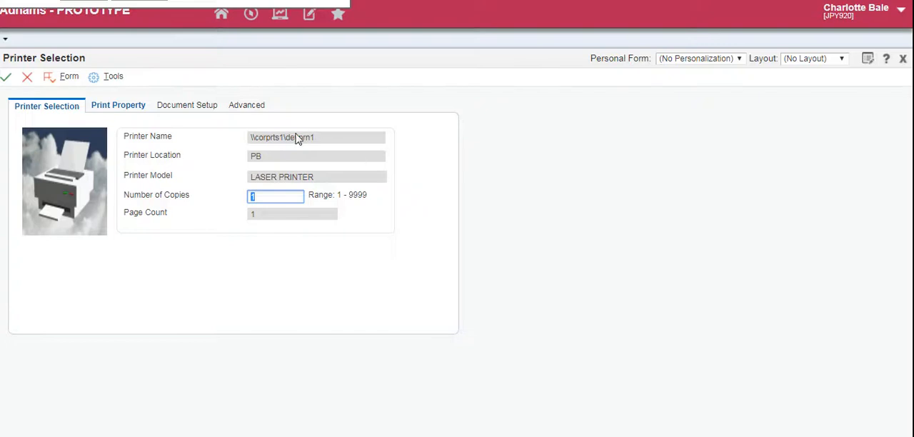
click(9, 78)
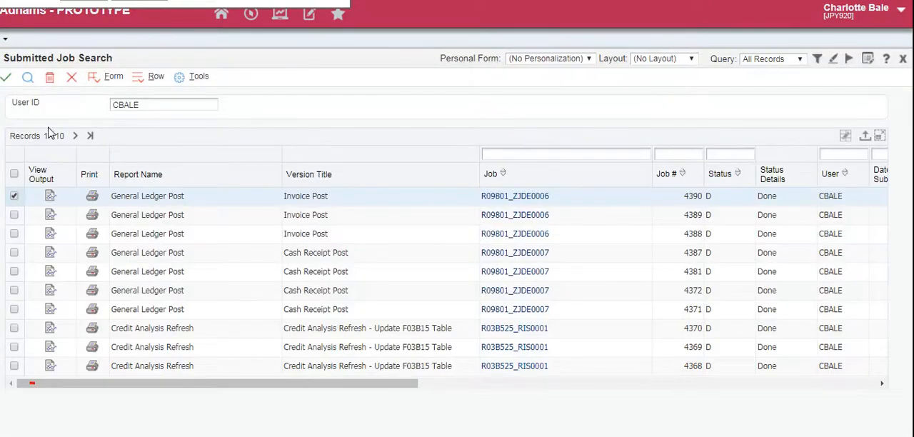
View the output of the most recent Invoice Post job and open the downloaded PDF
click(52, 197)
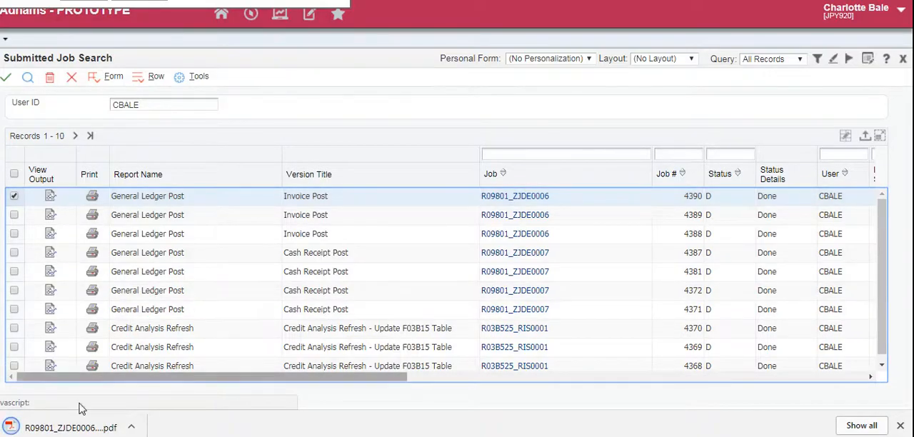
click(86, 426)
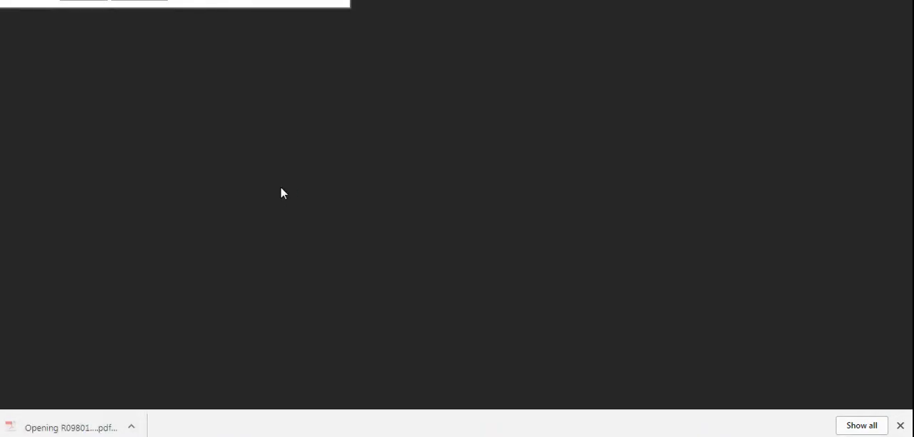